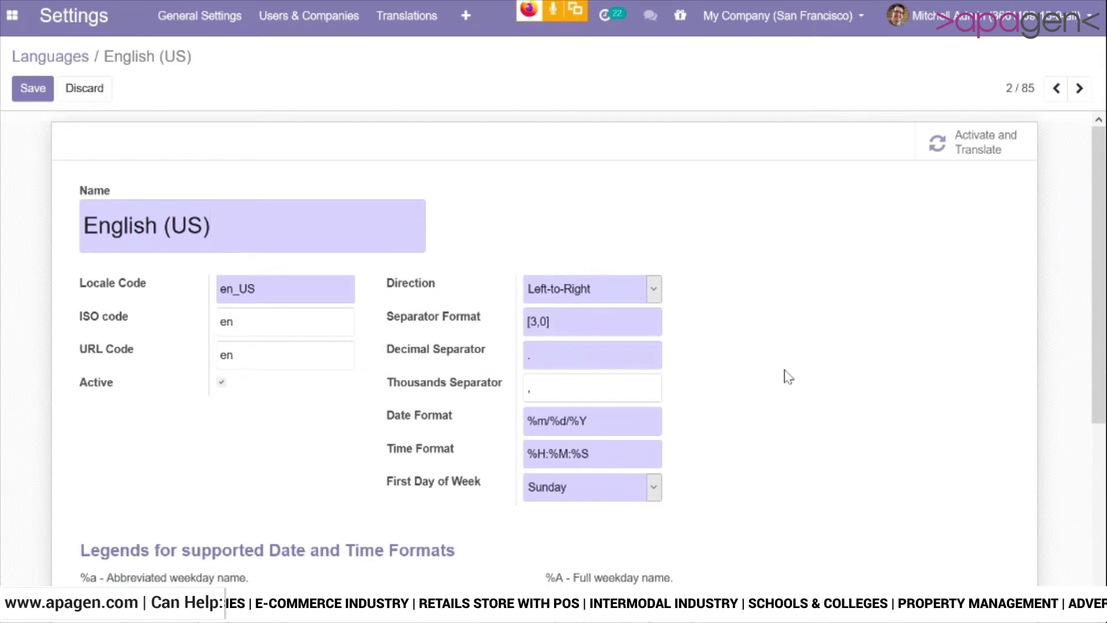
Step: Review the legend of supported date and time format codes on the English (US) language record
scroll(789, 377, "down", 5)
scroll(789, 377, "up", 3)
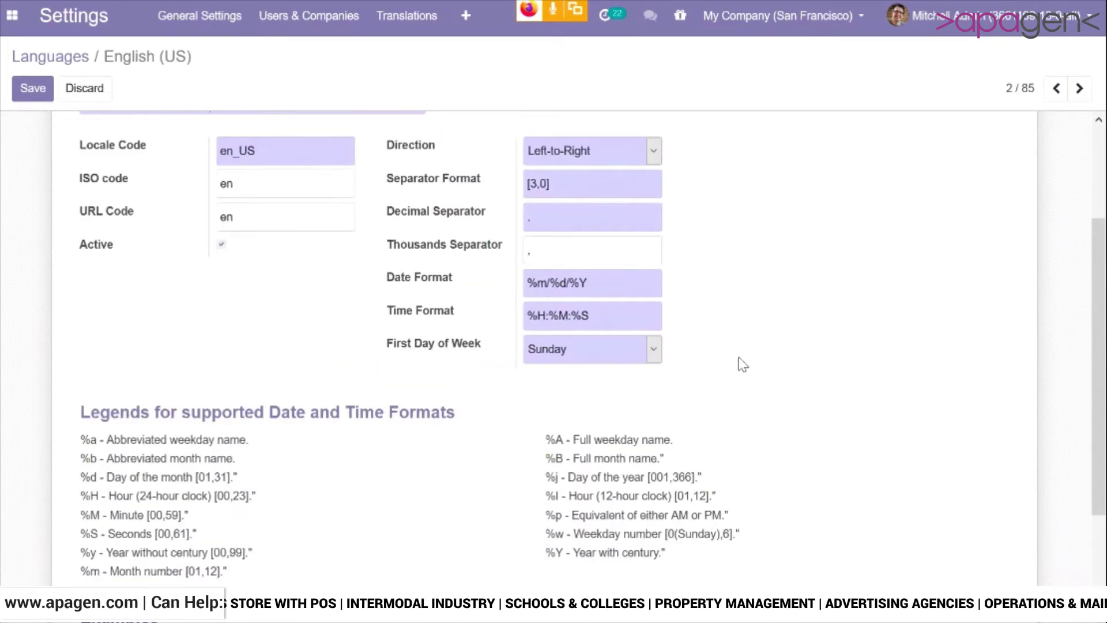
scroll(614, 420, "down", 3)
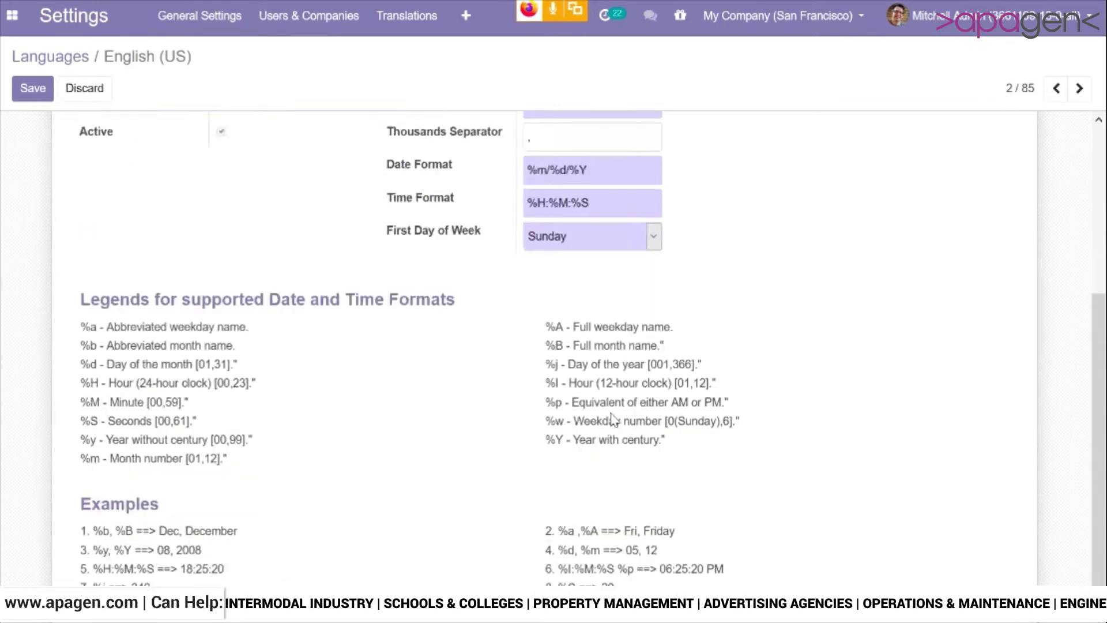
left_click_drag(81, 268, 824, 465)
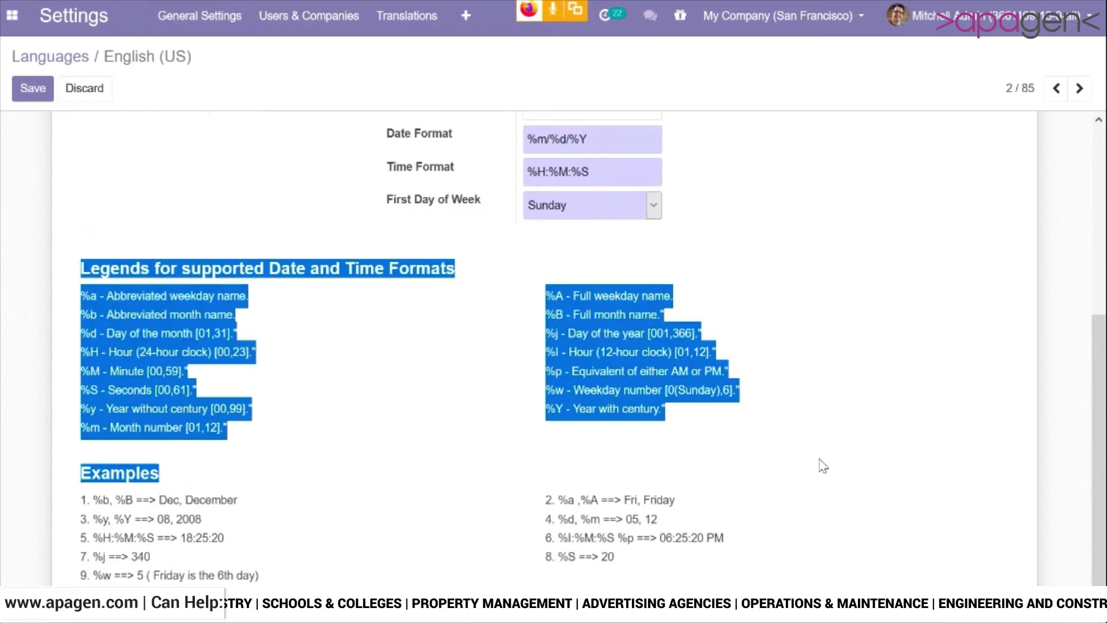
left_click(807, 449)
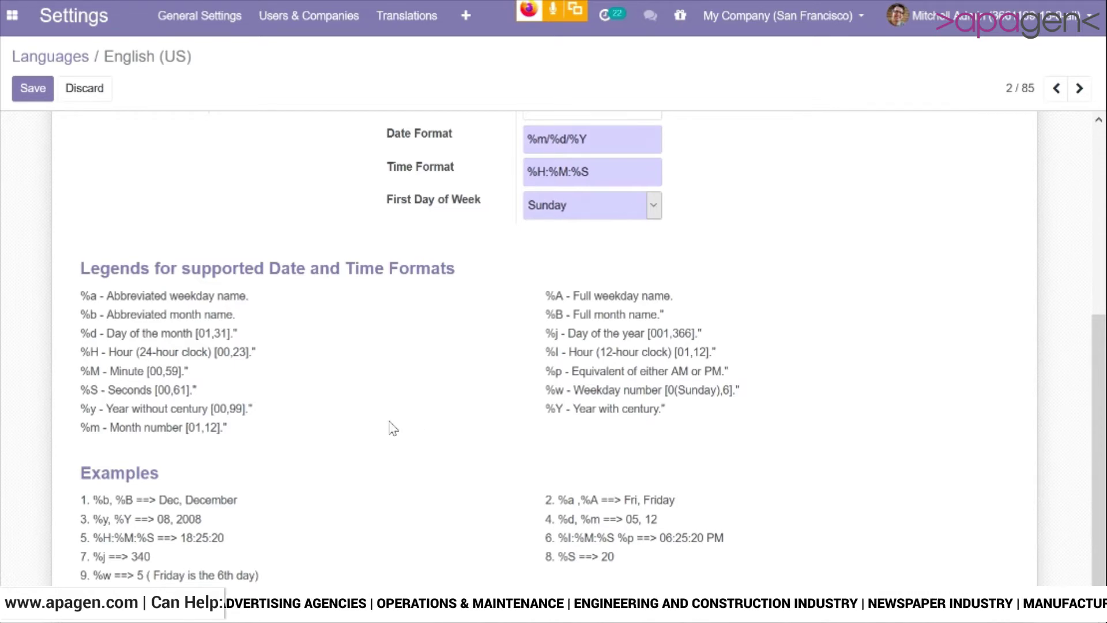
Step: Set the English (US) date format to %d/%m/%Y and save the language record
double_click(542, 138)
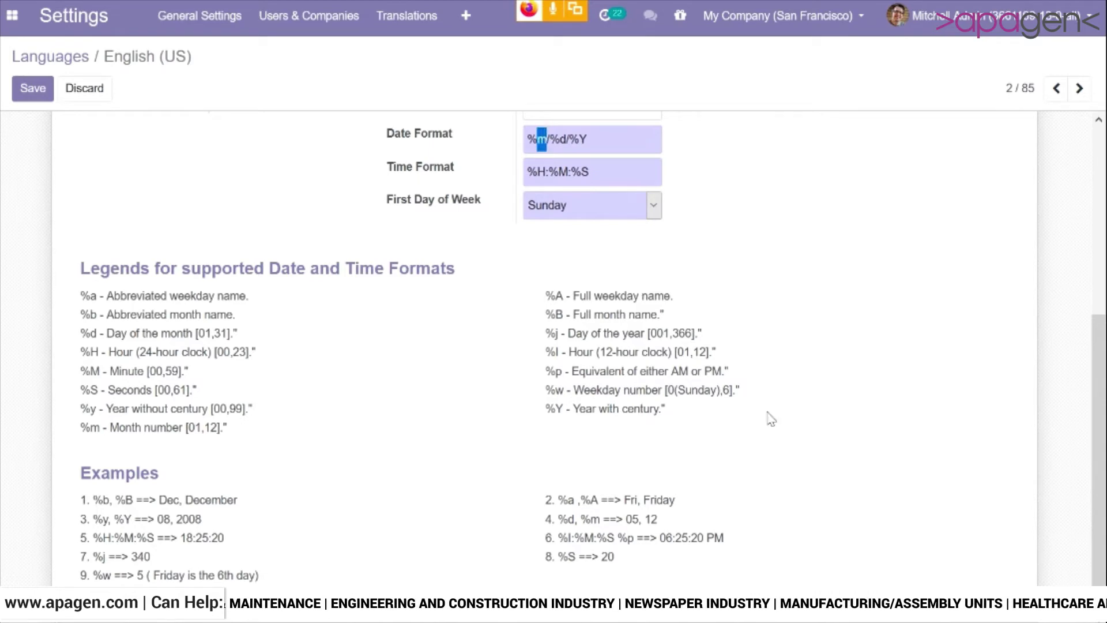
left_click(568, 138)
left_click(594, 142)
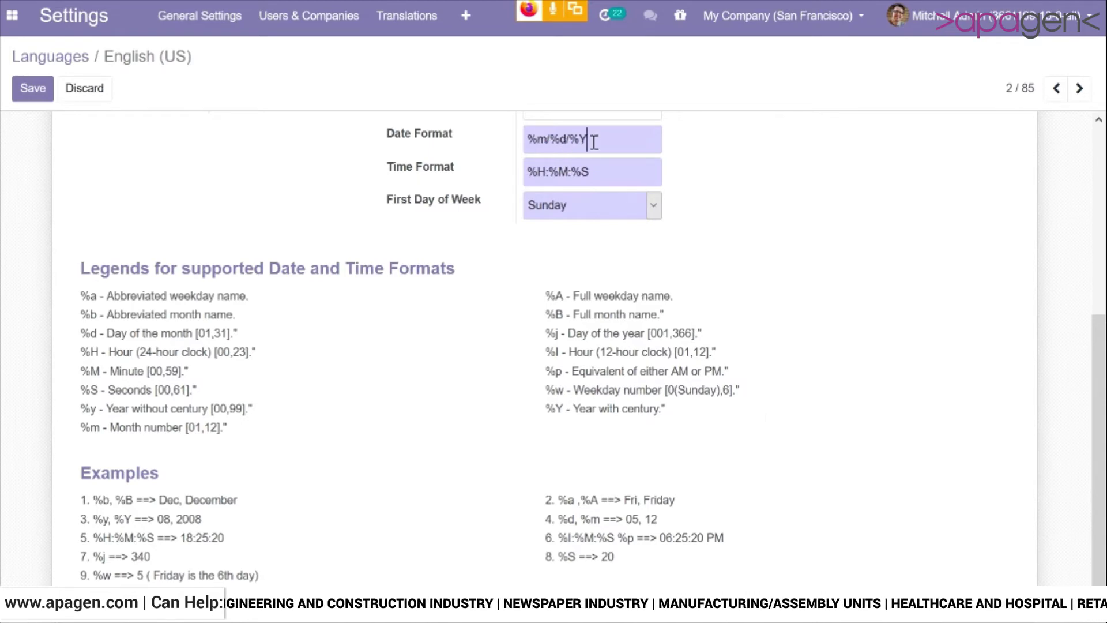
left_click(547, 136)
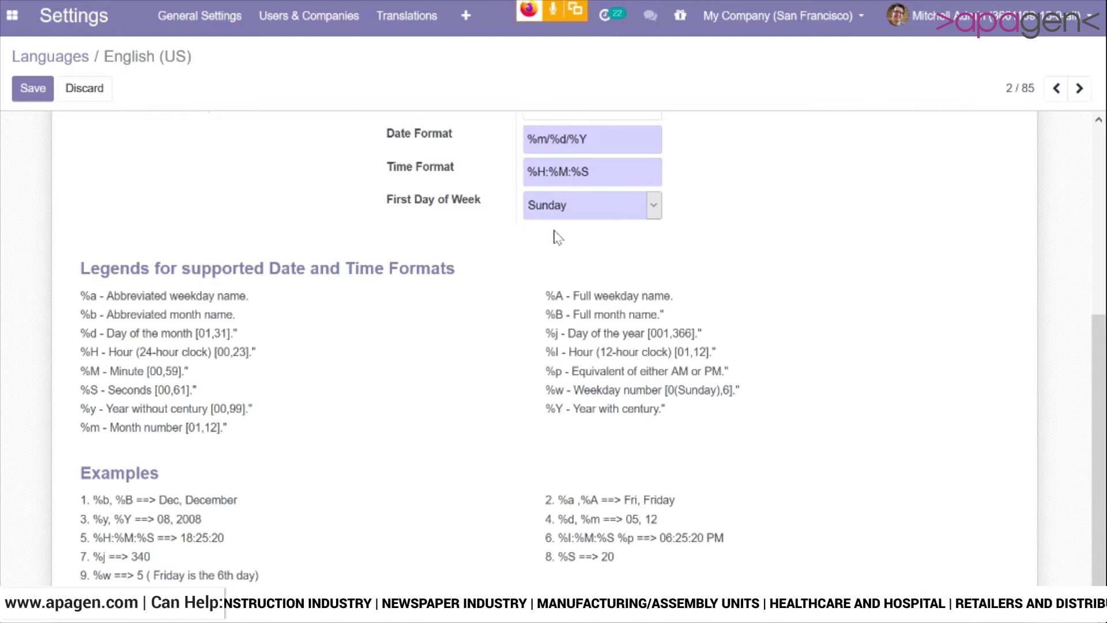
key("BackSpace")
type("d")
key("Right")
key("Right")
key("Right")
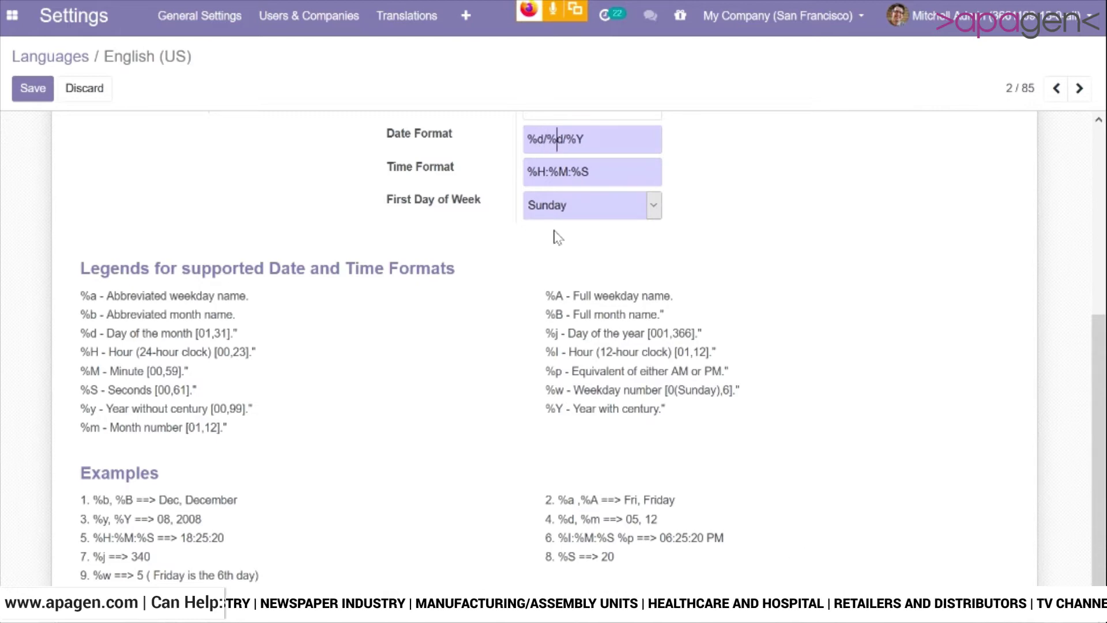
key("BackSpace")
type("m")
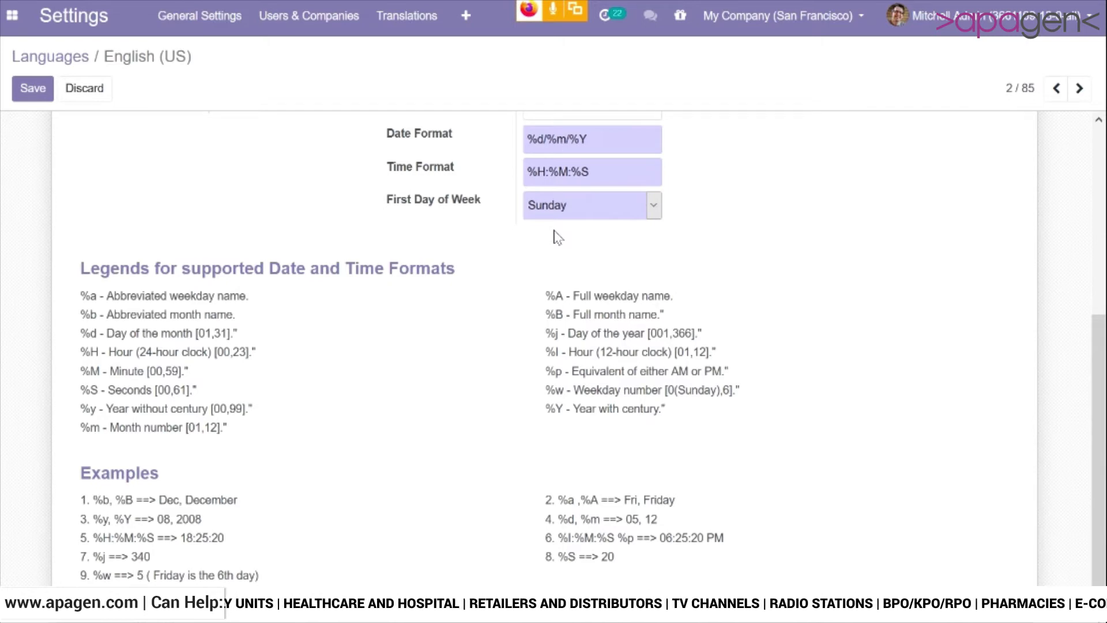
scroll(460, 364, "up", 5)
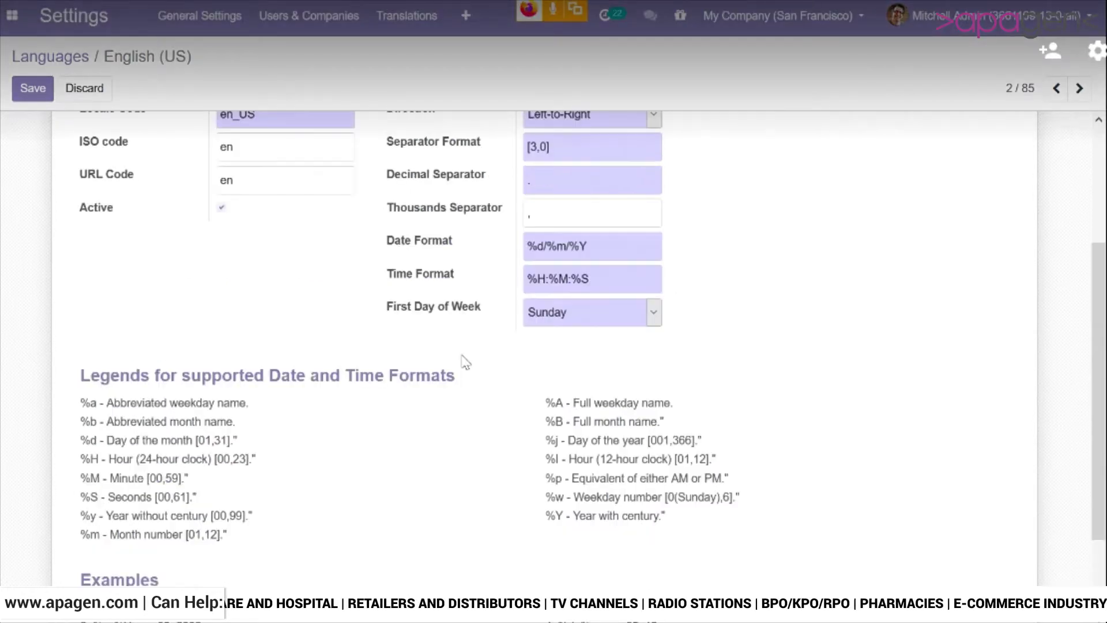
left_click(32, 95)
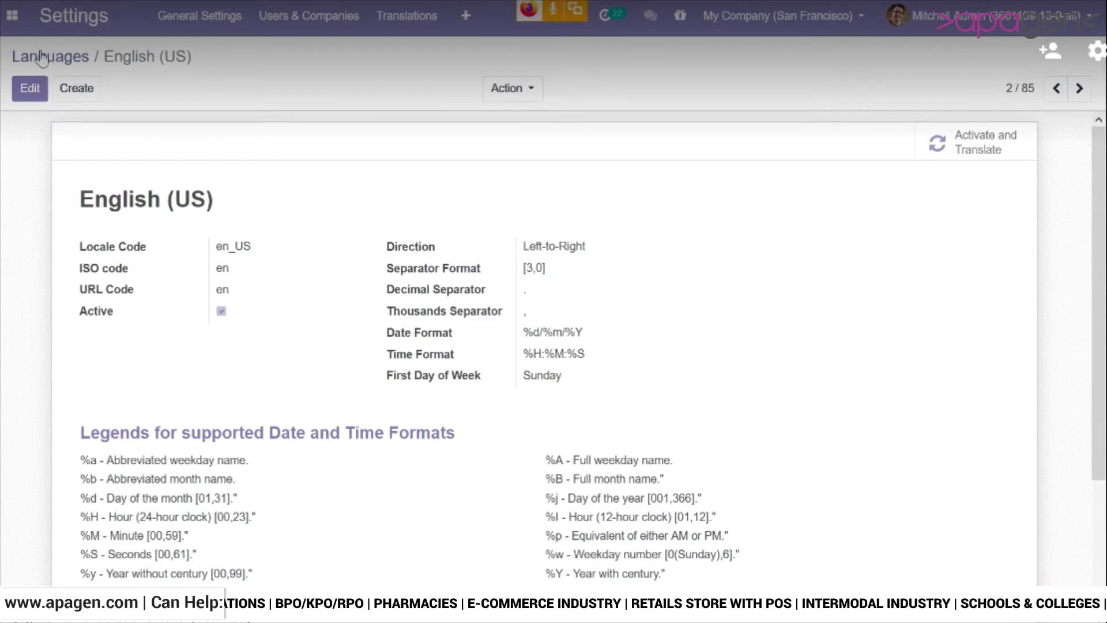
Step: Open the Purchase app's requests for quotation to check how the order dates are displayed
left_click(13, 22)
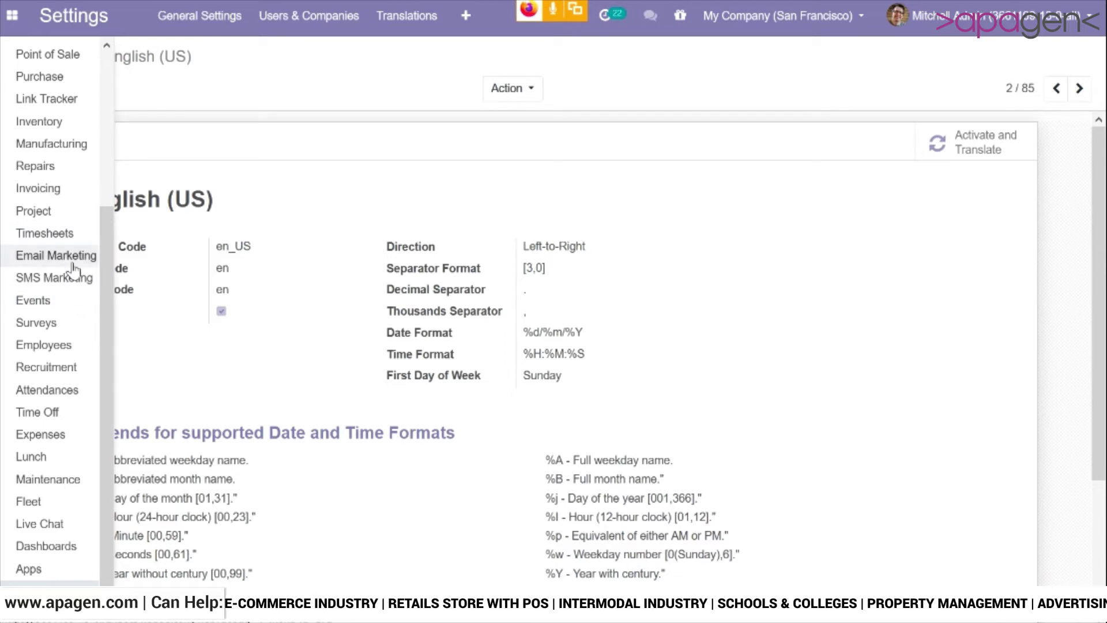
left_click(78, 75)
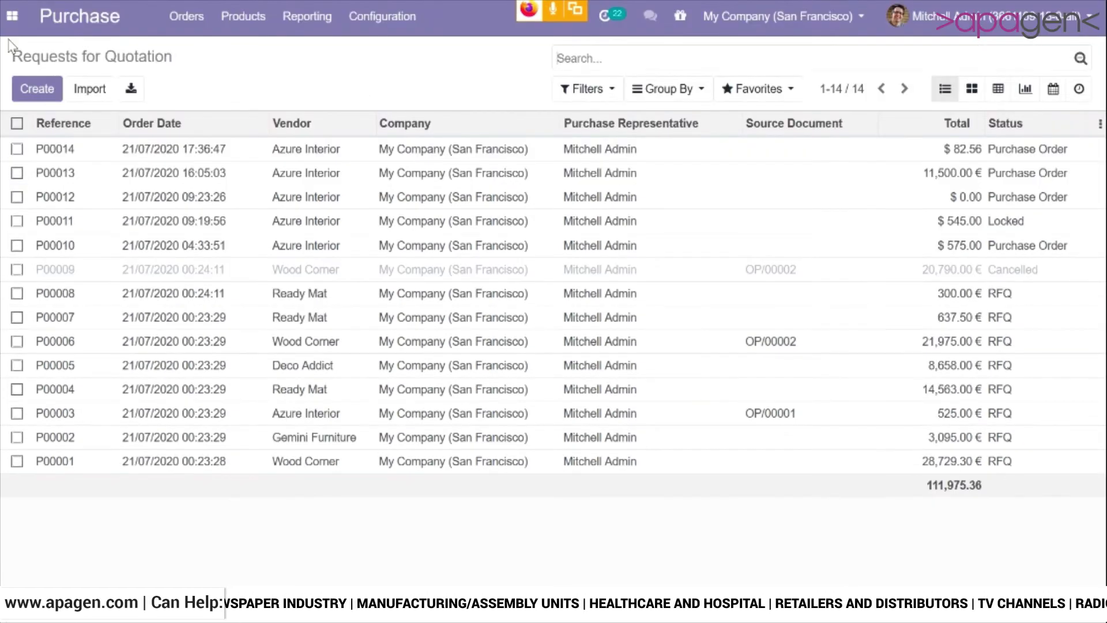
Step: Return to the Settings app's list of languages and open the English (US) record for editing
left_click(12, 16)
scroll(92, 493, "down", 1)
scroll(92, 491, "down", 2)
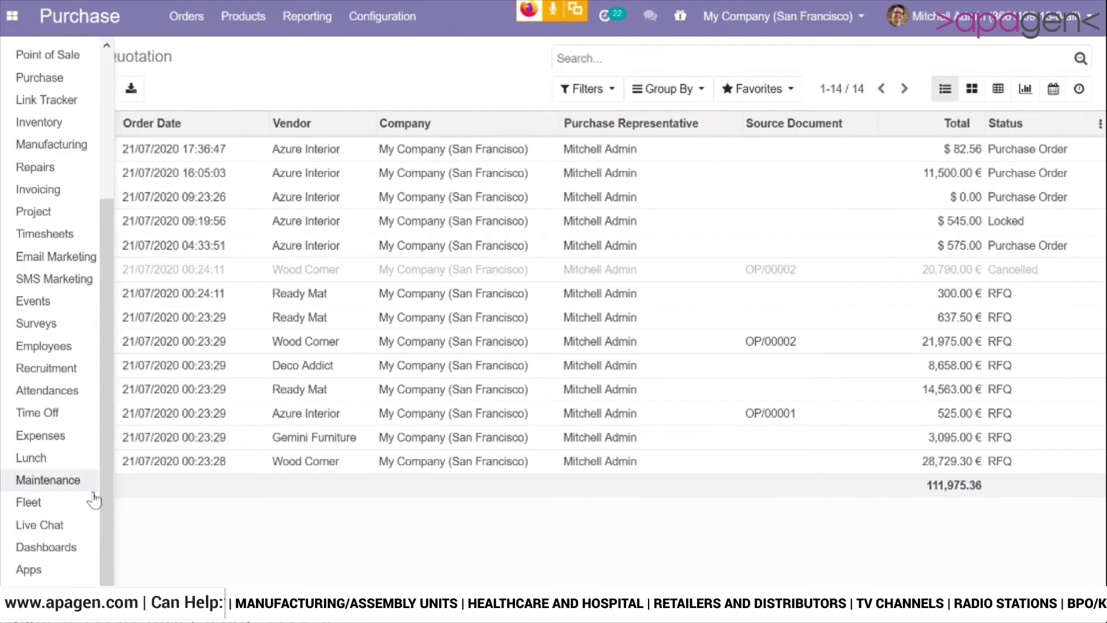
left_click(57, 571)
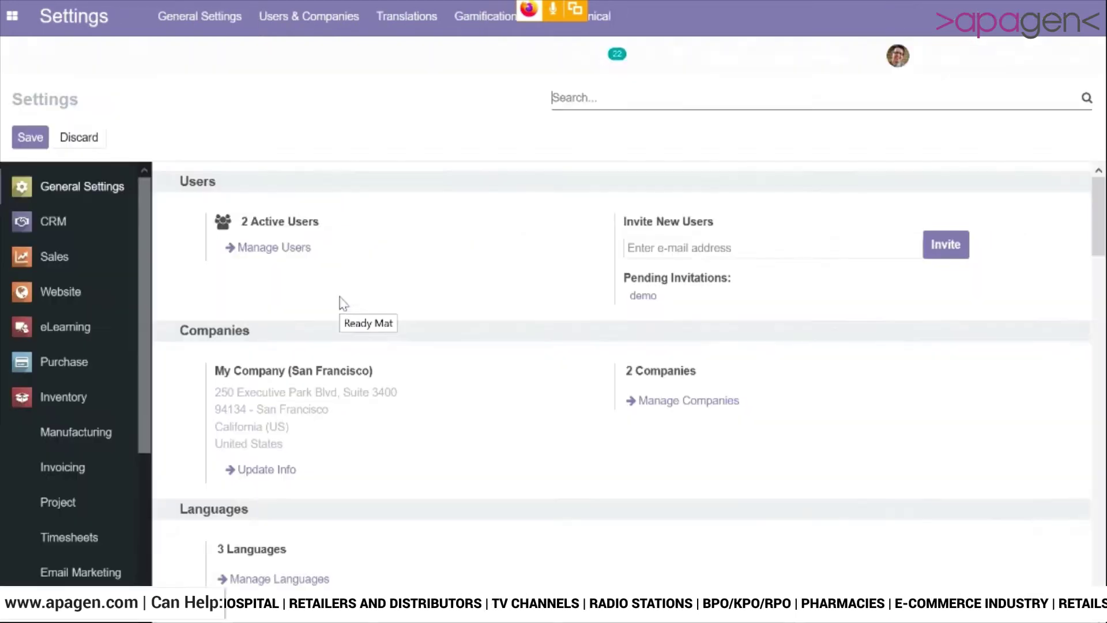
left_click(407, 13)
left_click(414, 53)
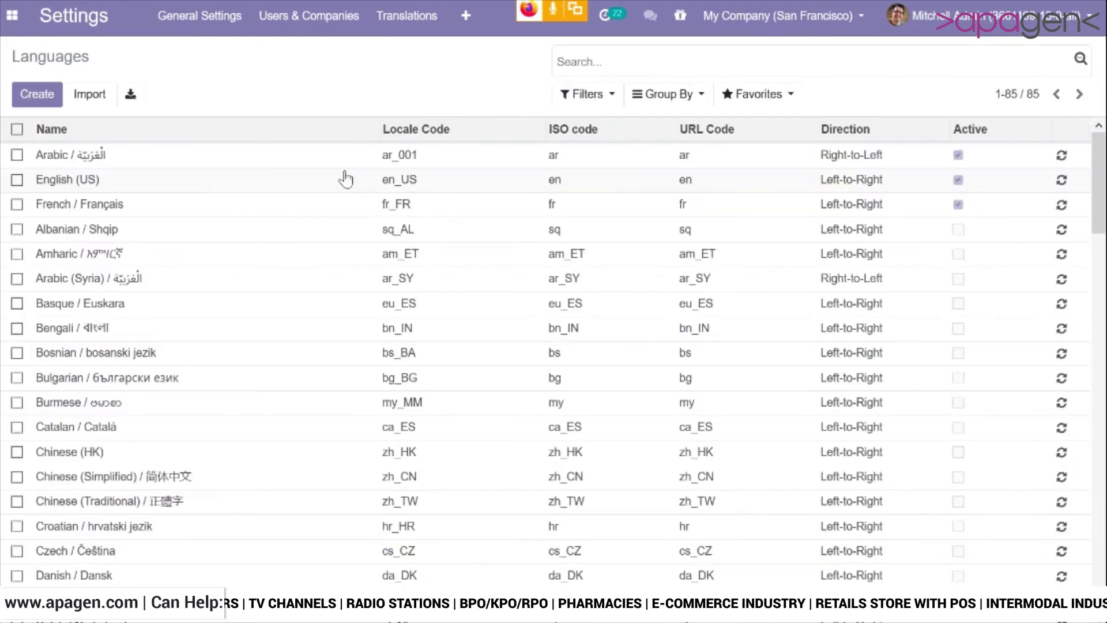
left_click(346, 179)
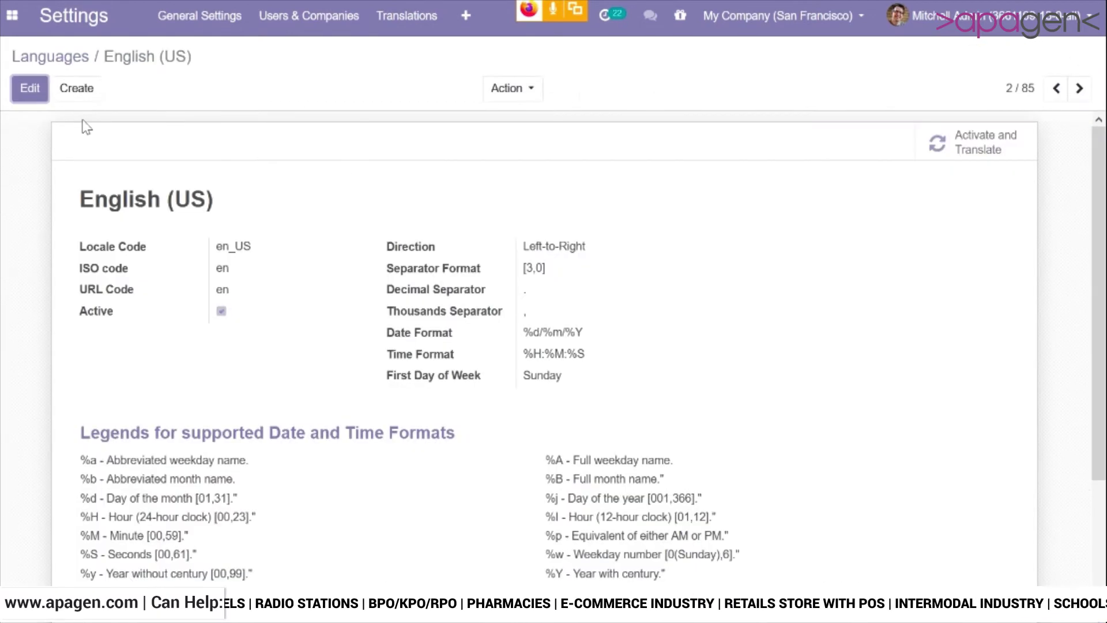
left_click(30, 88)
Step: Examine the full month name and day of the month codes in the date format legend
scroll(685, 386, "down", 4)
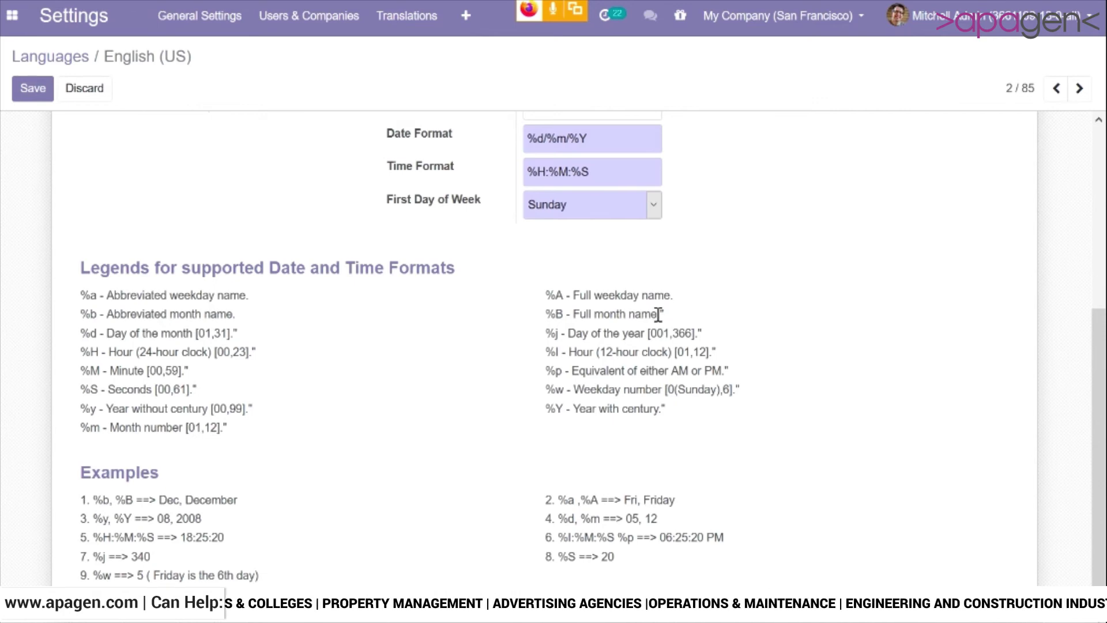
left_click_drag(657, 315, 568, 314)
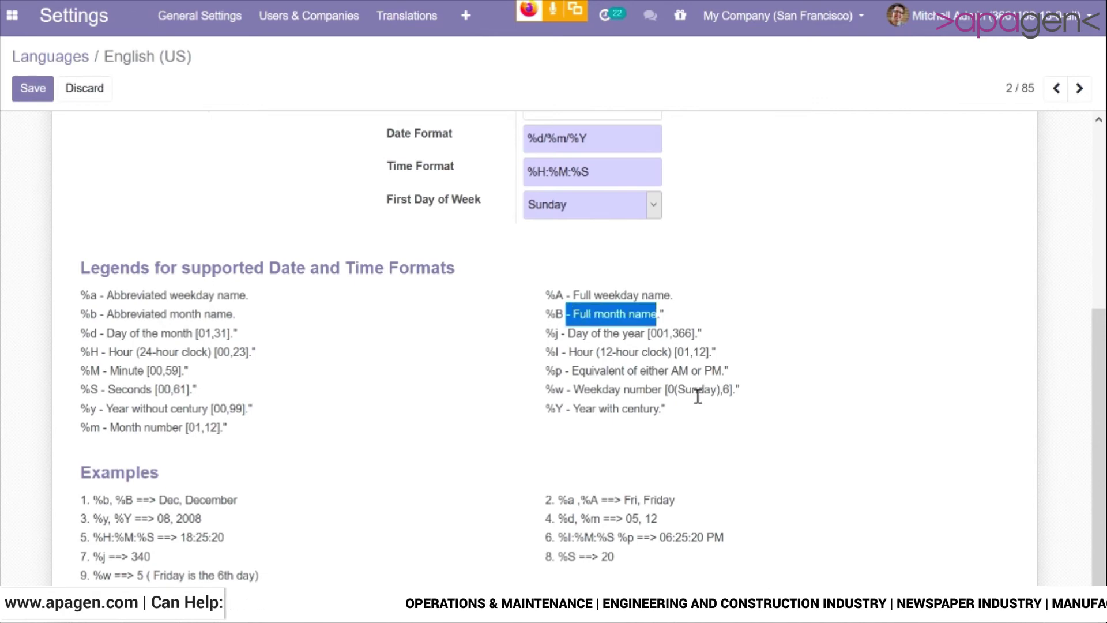
left_click(249, 294)
left_click_drag(248, 295, 179, 344)
left_click_drag(284, 340, 126, 333)
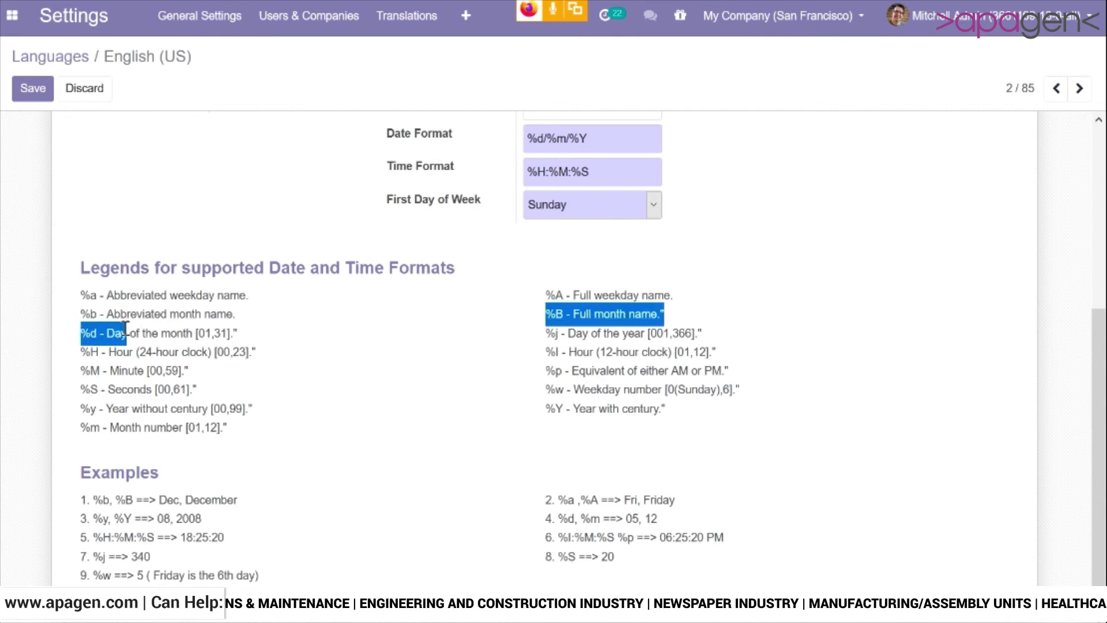
left_click(329, 482)
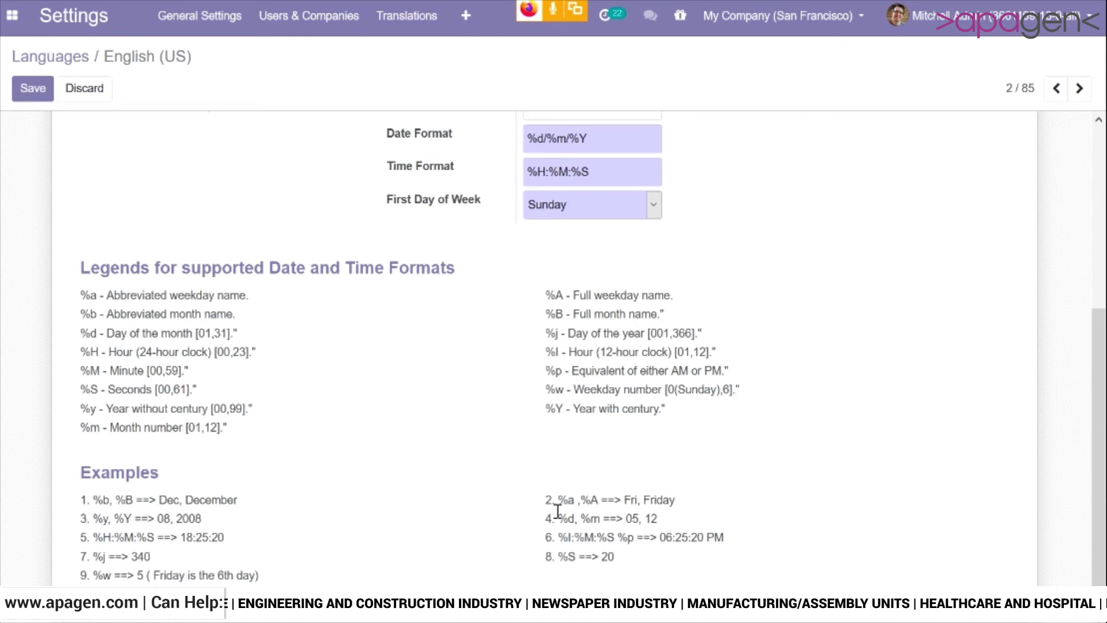
Step: Set the English (US) date format to %m/%d/%Y and save the language record
scroll(542, 433, "up", 5)
left_click(544, 406)
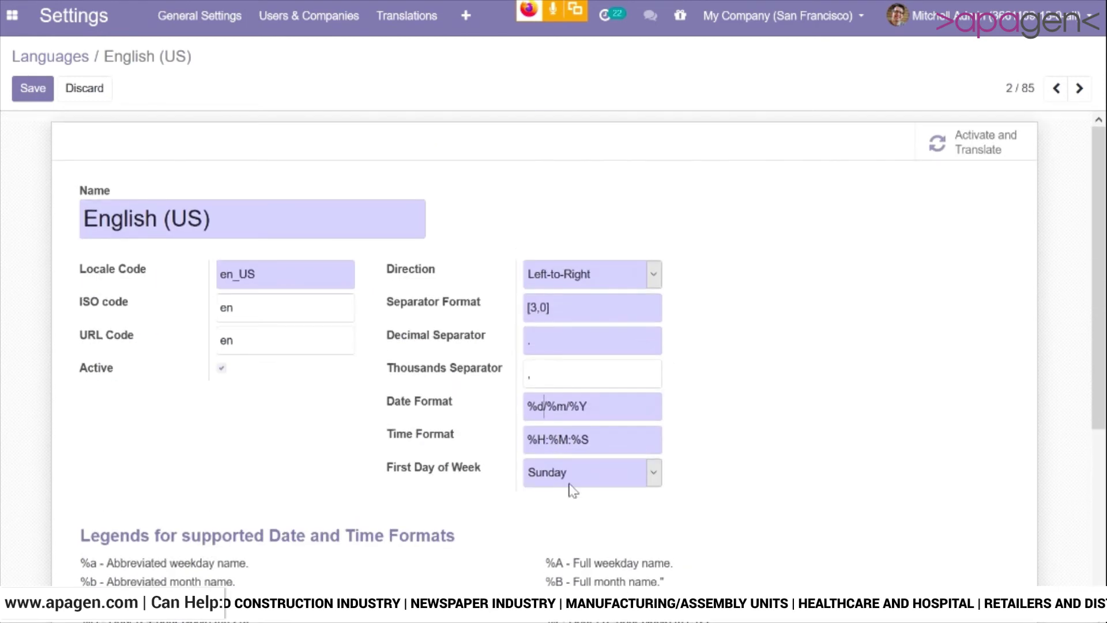
key("BackSpace")
type("m")
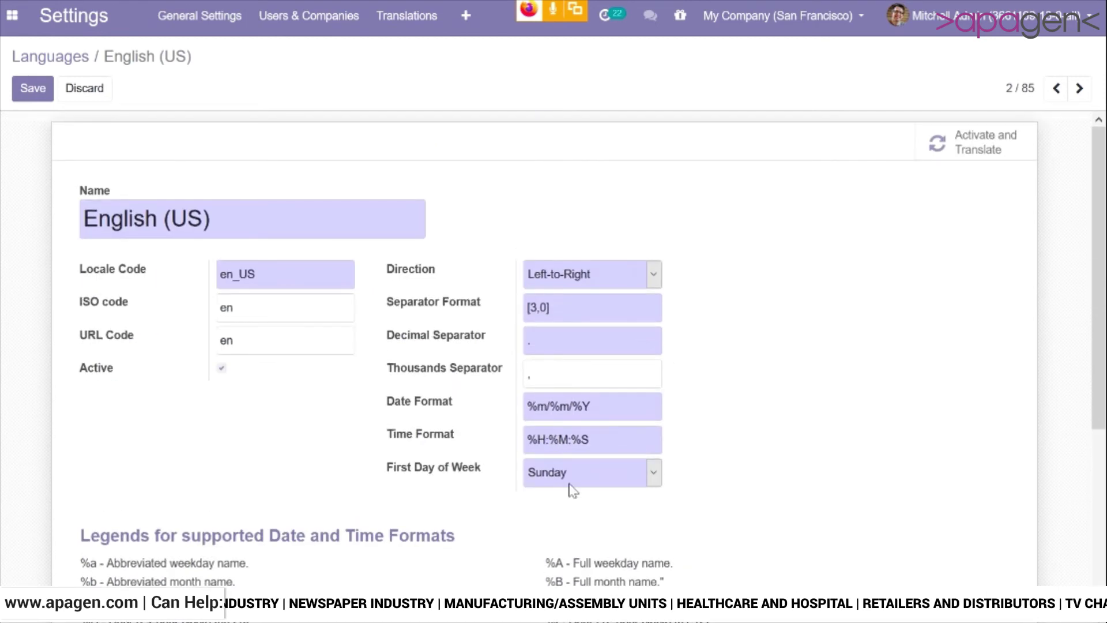
left_click(572, 407)
key("BackSpace")
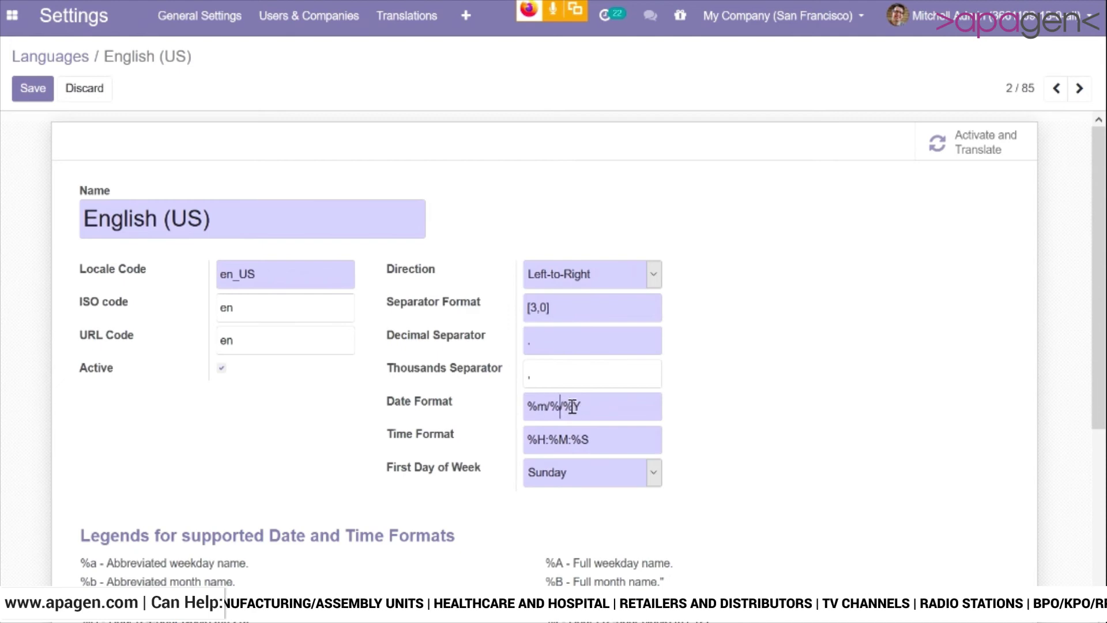
type("d")
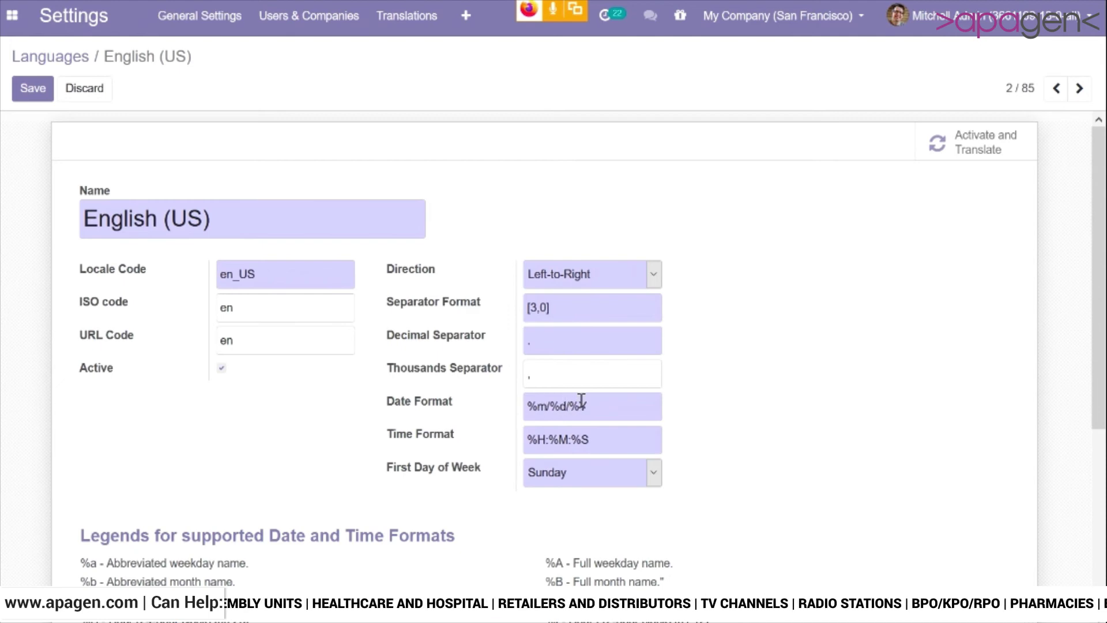
left_click(33, 97)
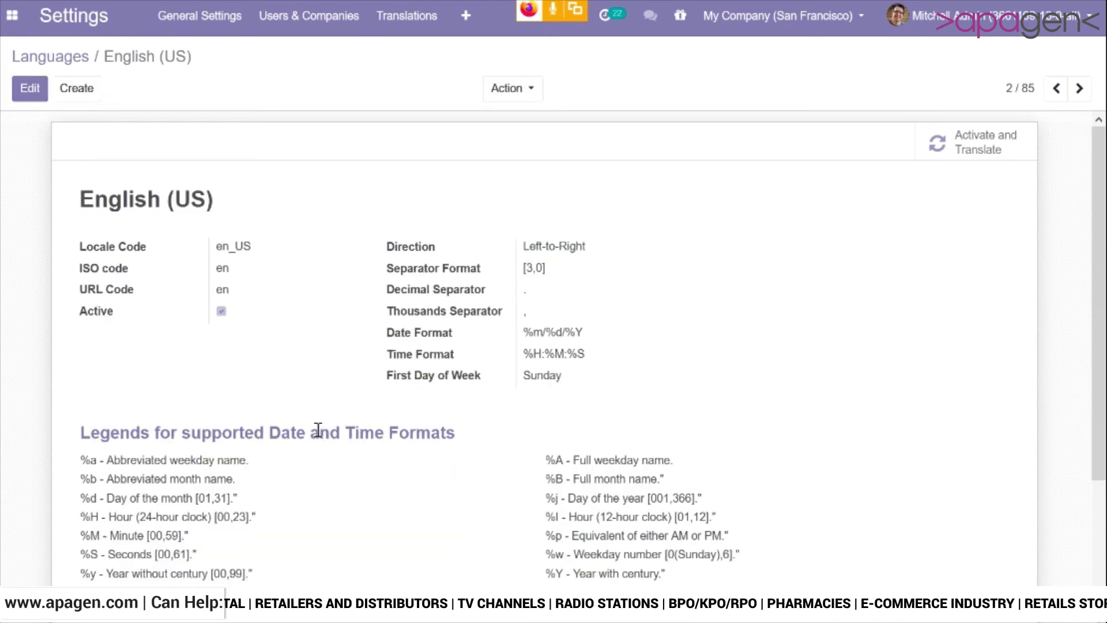
Step: Open the requests for quotation in the Purchase app and reload the page to apply the saved date format
left_click(13, 24)
left_click(28, 76)
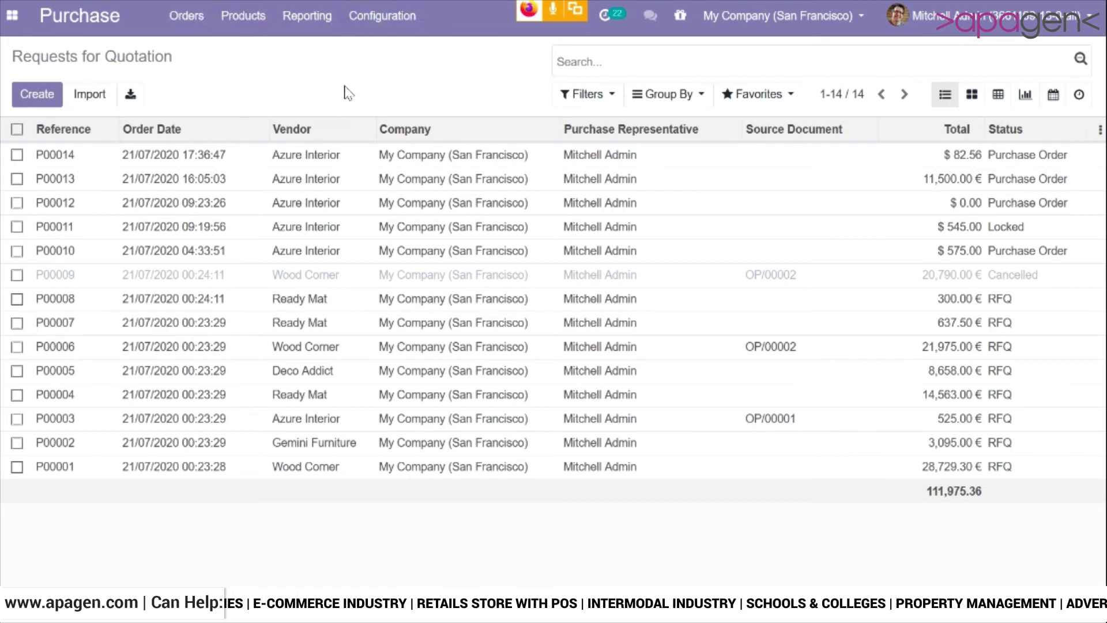
key("F5")
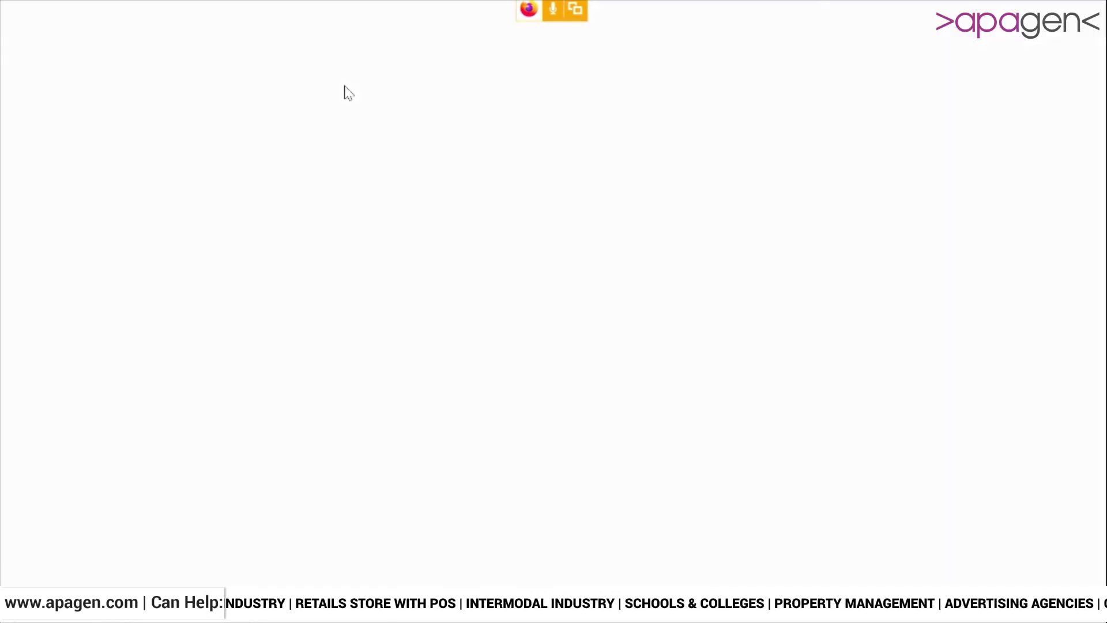